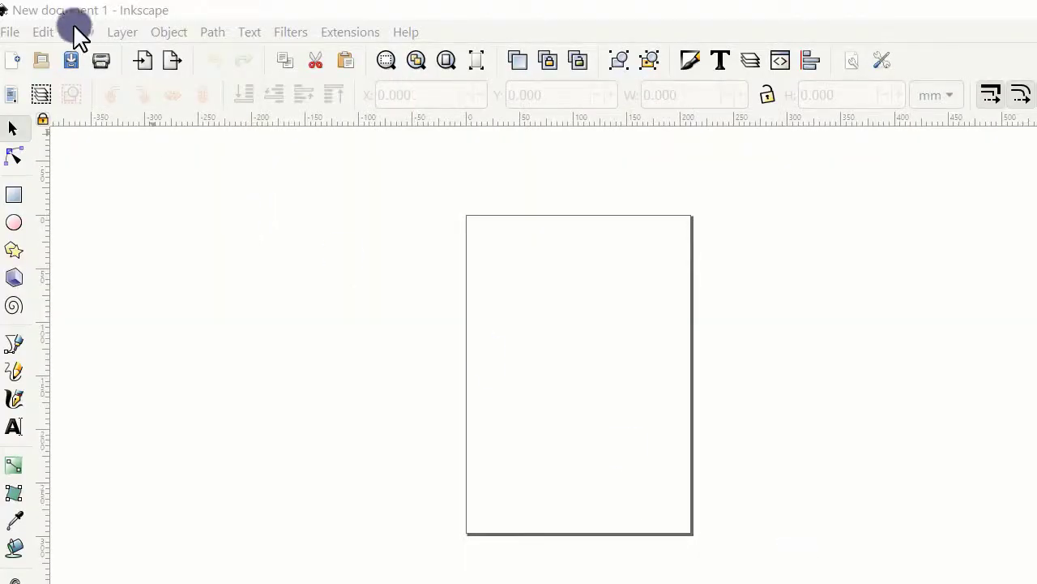
Open the File menu in the new blank document.
left_click(8, 33)
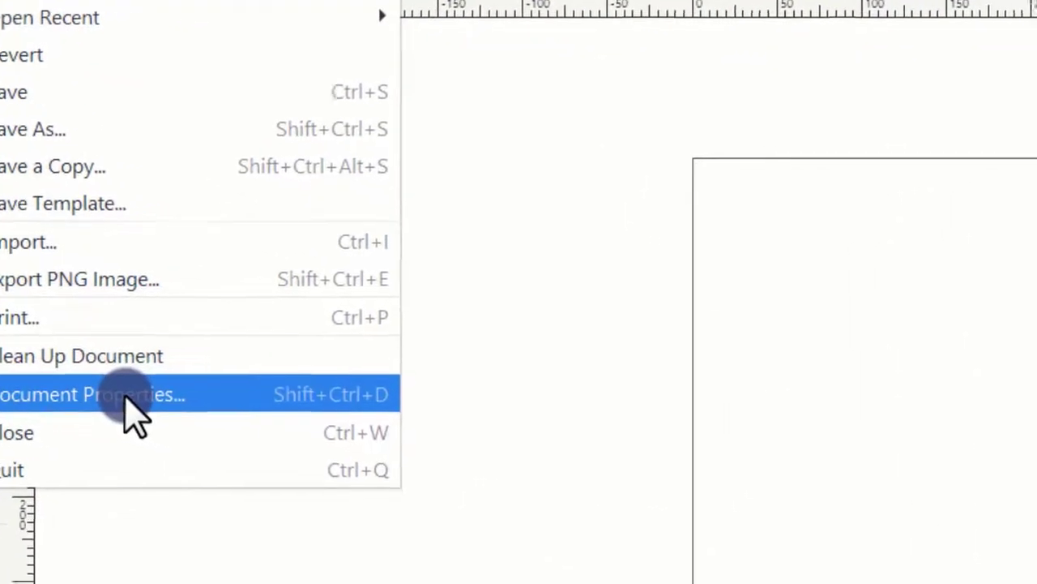
Make the page 1280 × 720 px landscape in Document Properties, then close it.
left_click(174, 409)
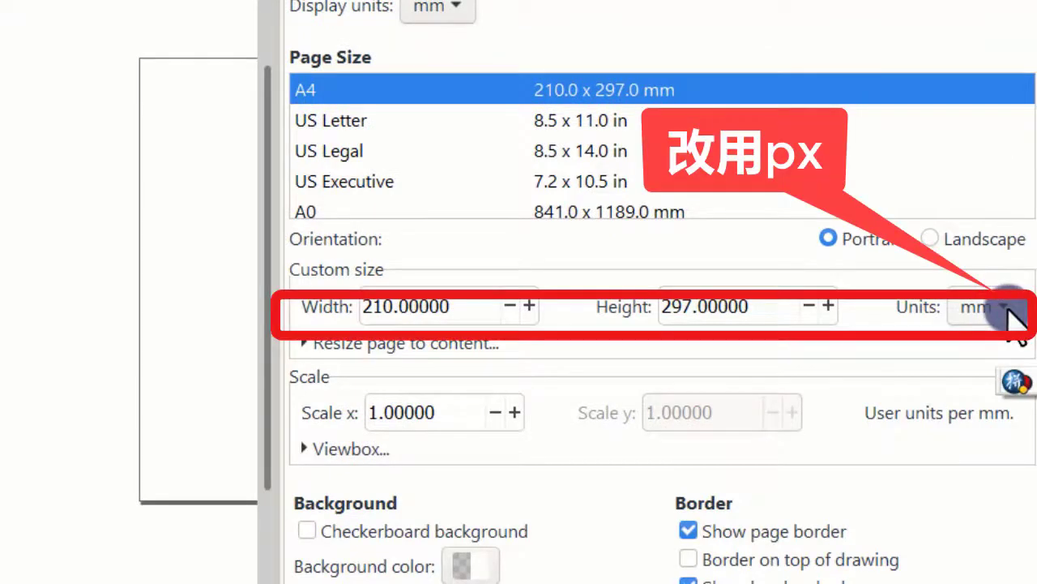
left_click(1005, 310)
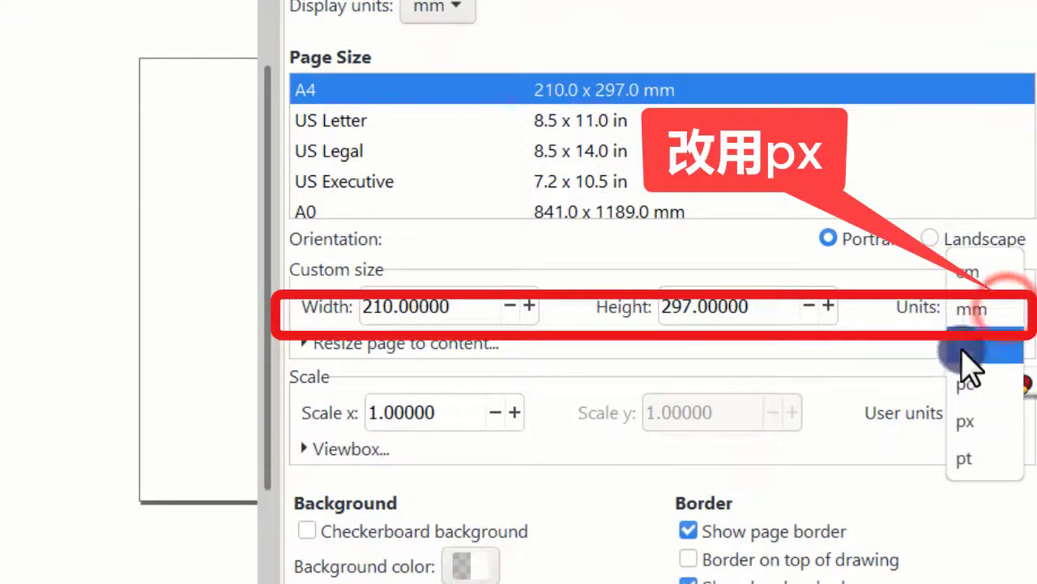
left_click(963, 421)
double_click(477, 306)
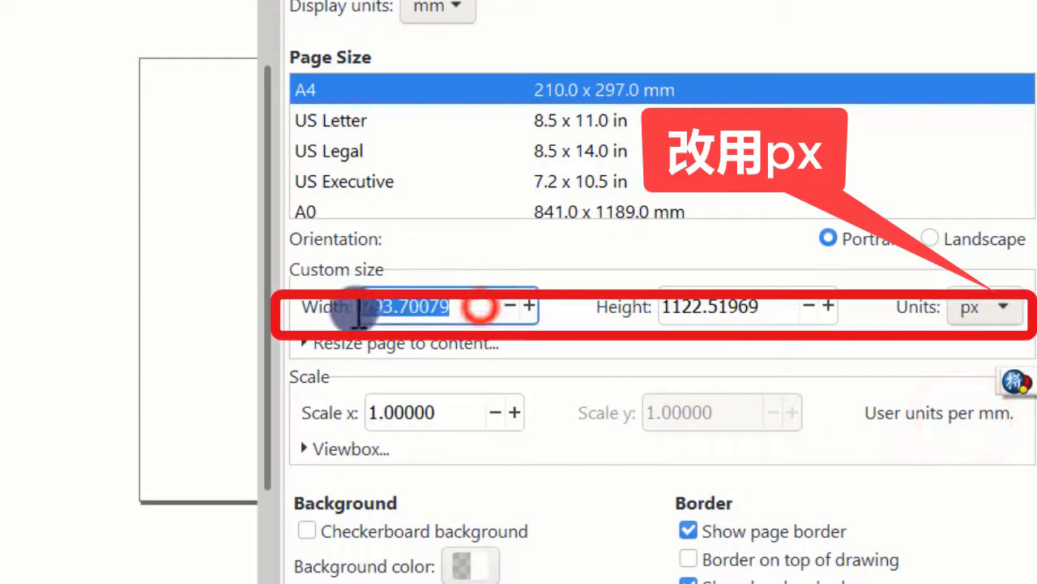
type("80")
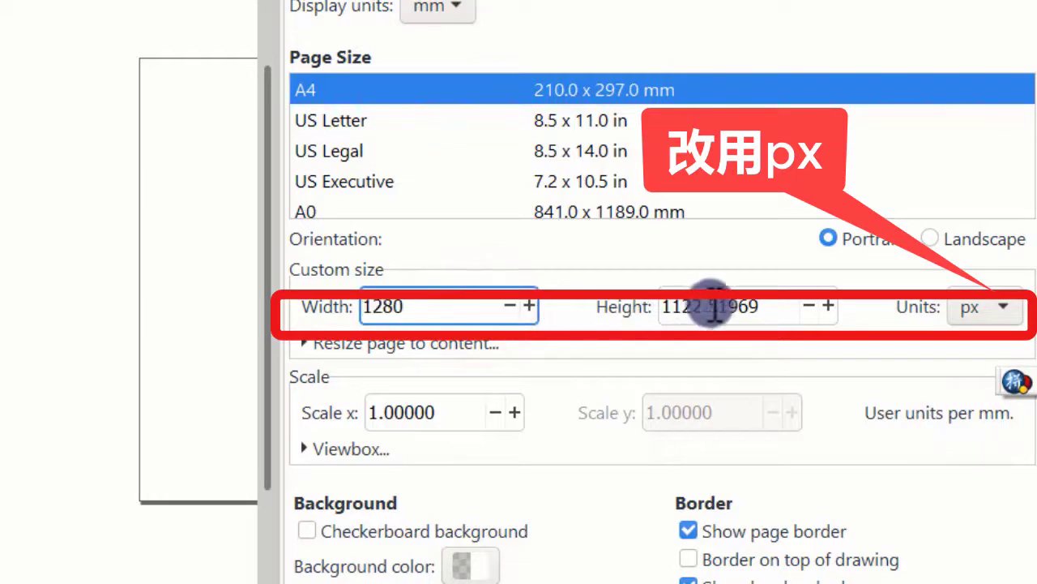
left_click_drag(780, 314, 625, 308)
type("7")
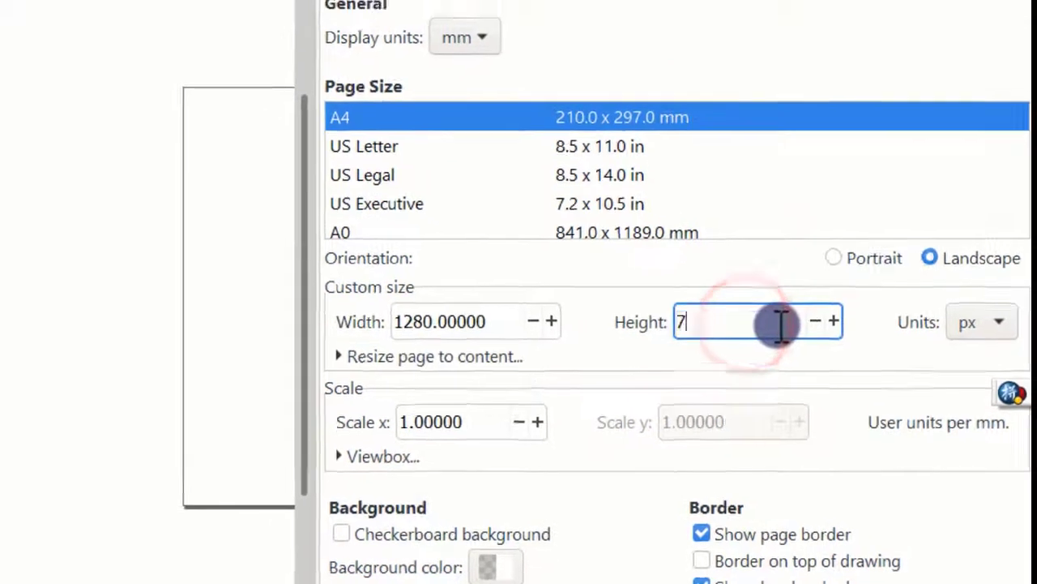
type("20")
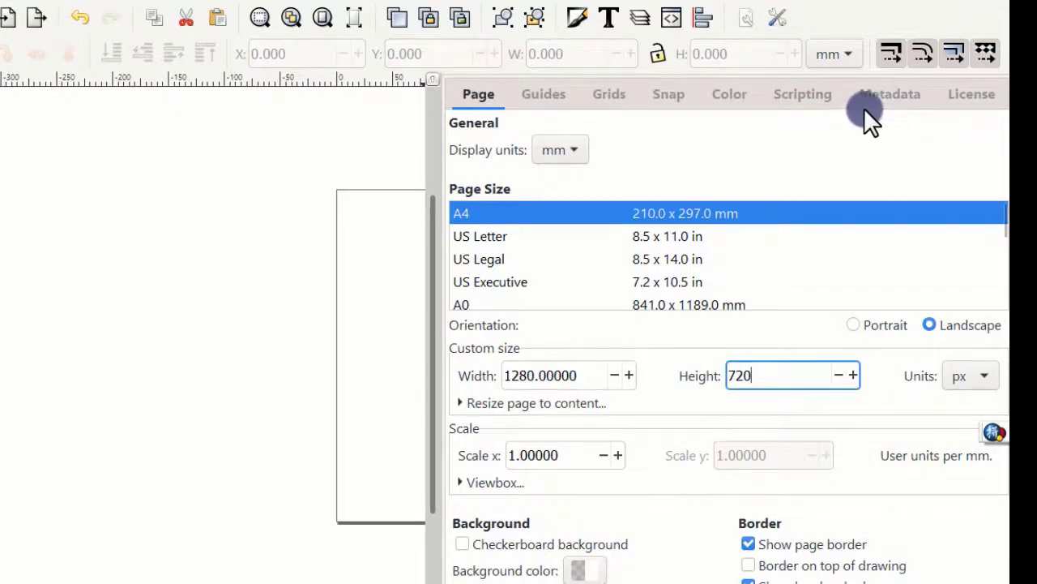
scroll(863, 108, "up", 1)
left_click(998, 84)
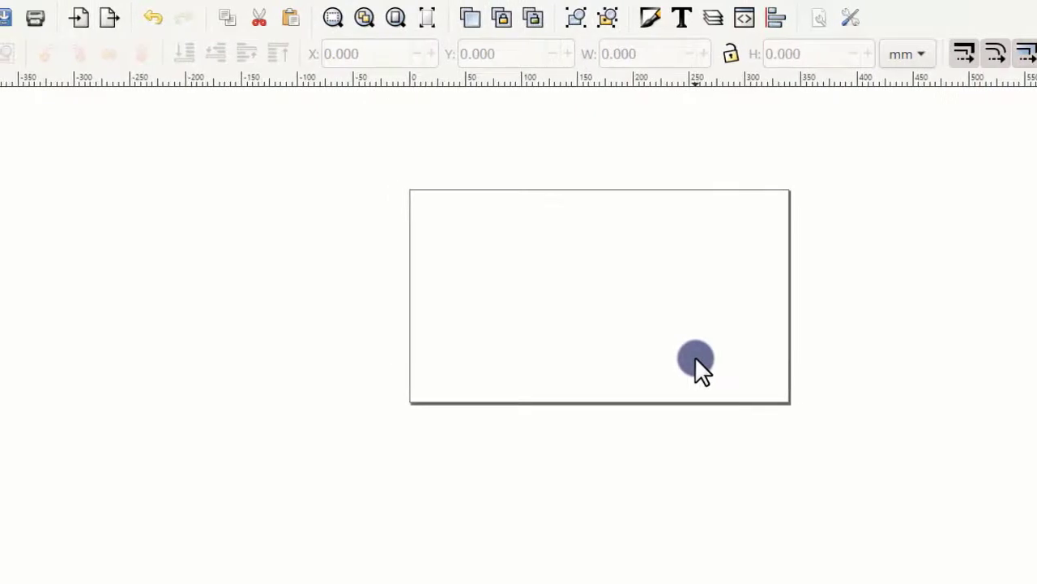
scroll(700, 367, "up", 2)
Type 大家好 on the page with the Text tool, then select the text object.
scroll(696, 358, "down", 1)
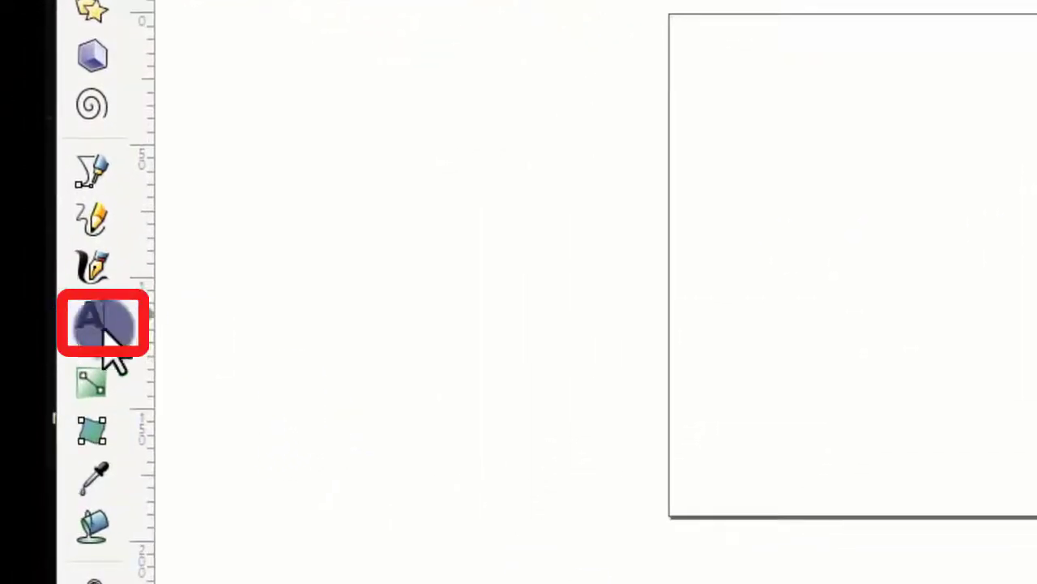
left_click(55, 423)
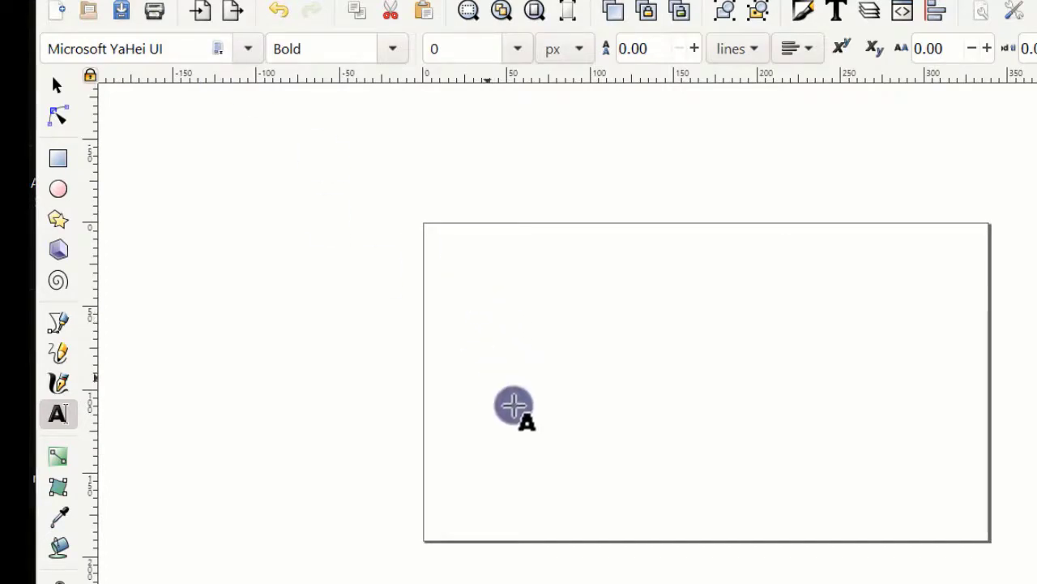
type("大家好")
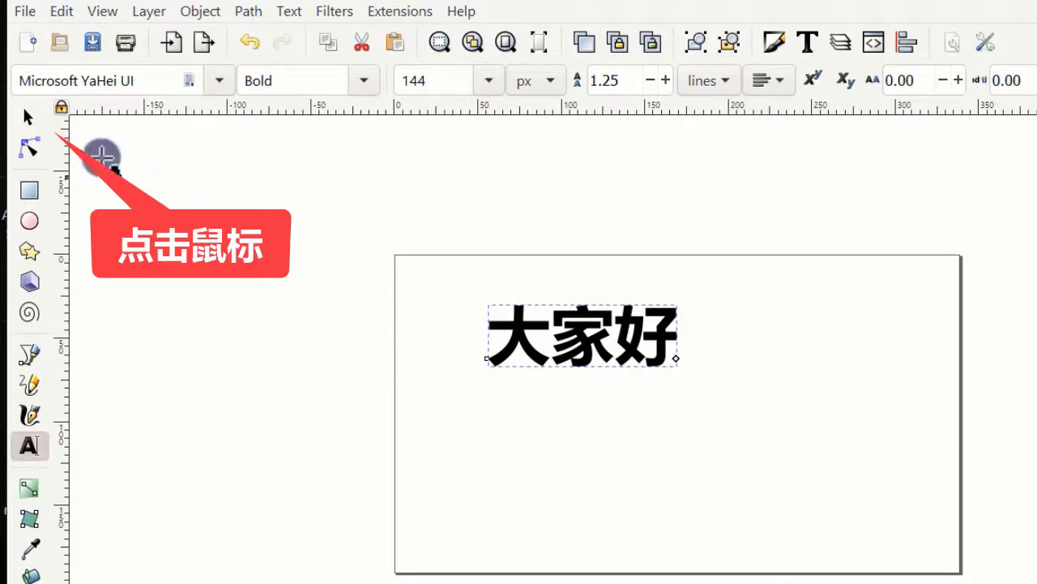
left_click(26, 119)
left_click(591, 328)
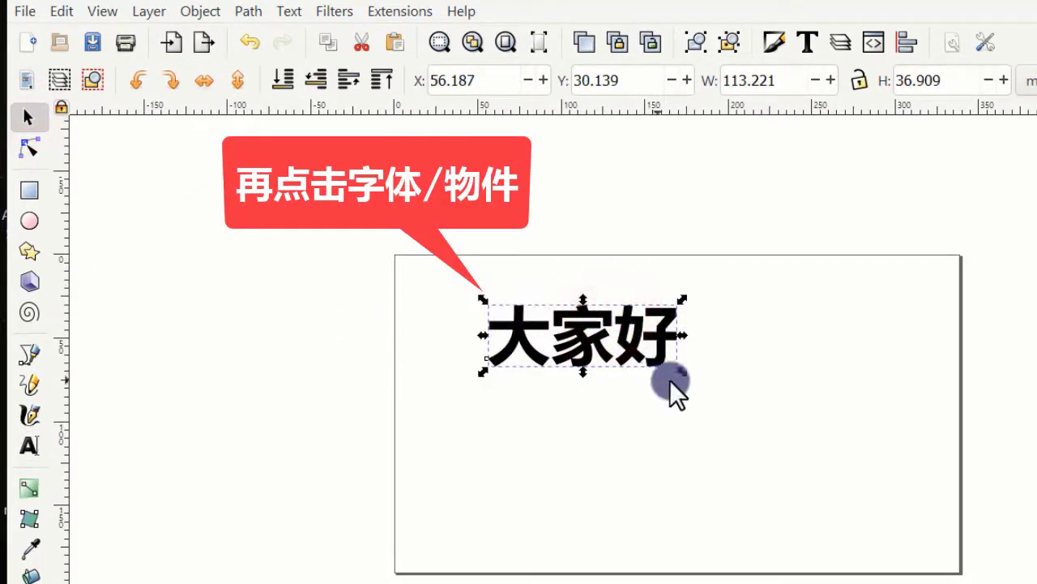
left_click(26, 447)
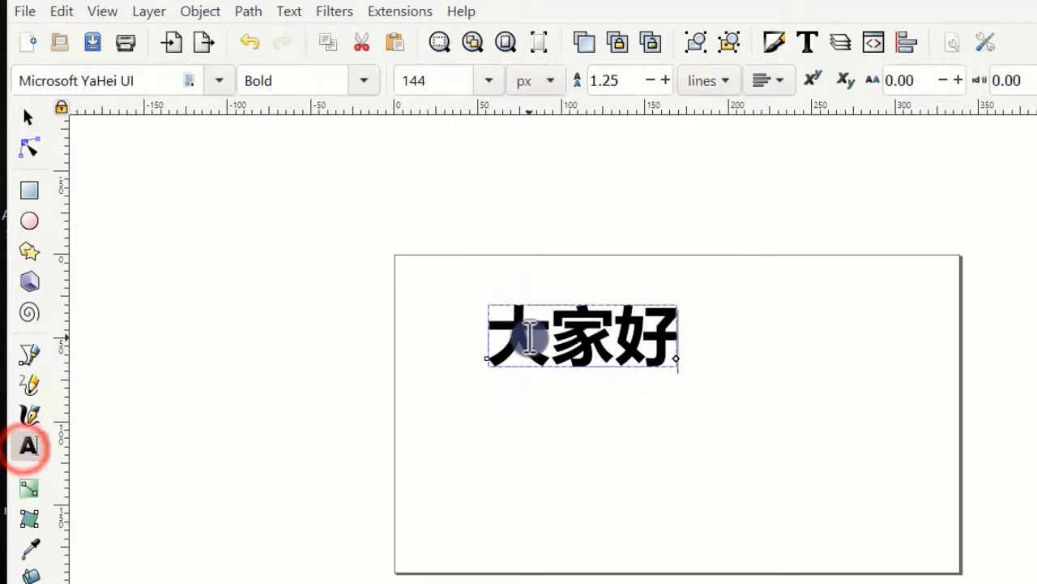
left_click(489, 81)
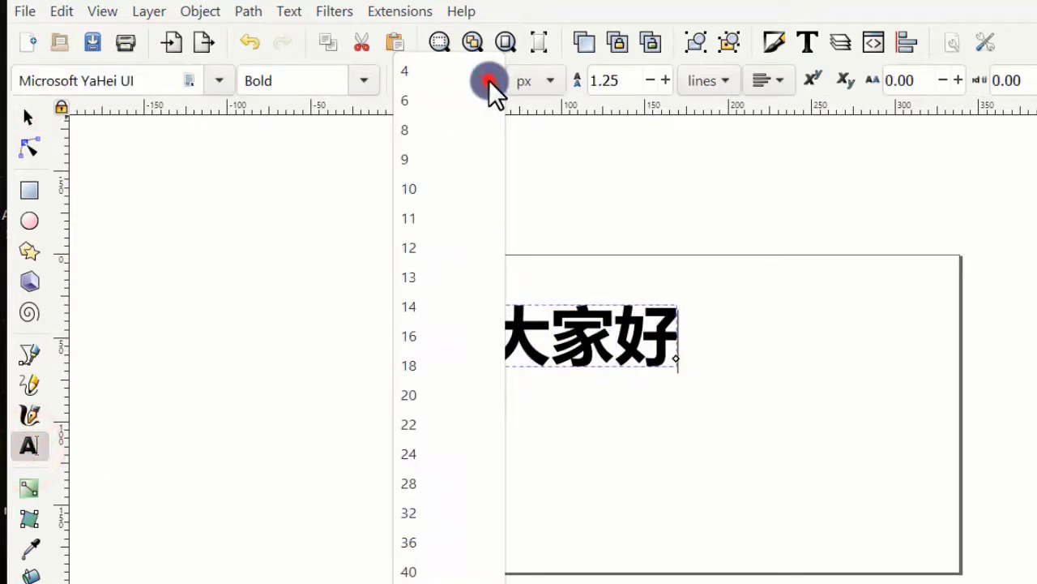
left_click(421, 72)
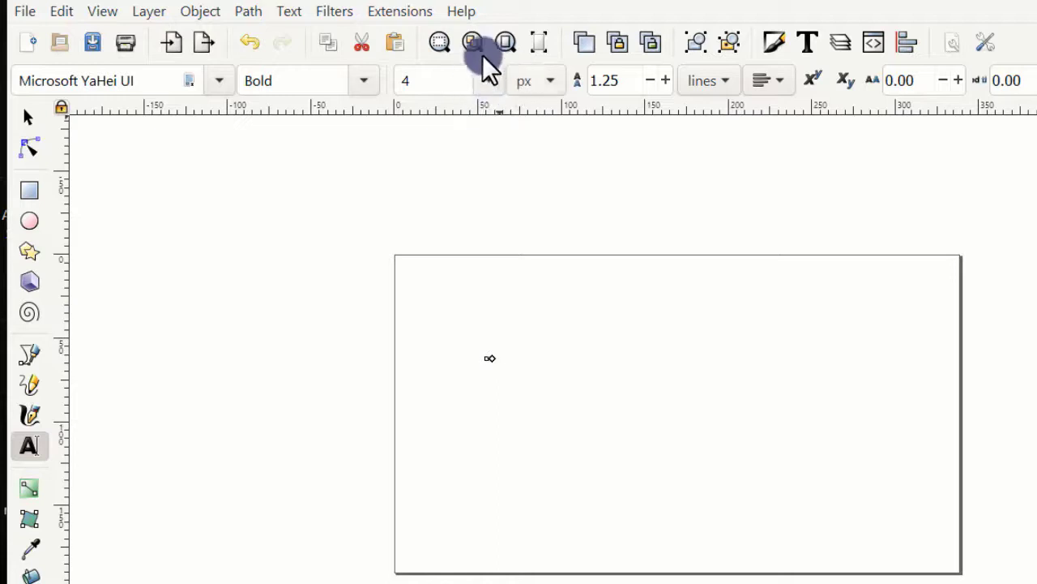
left_click(494, 83)
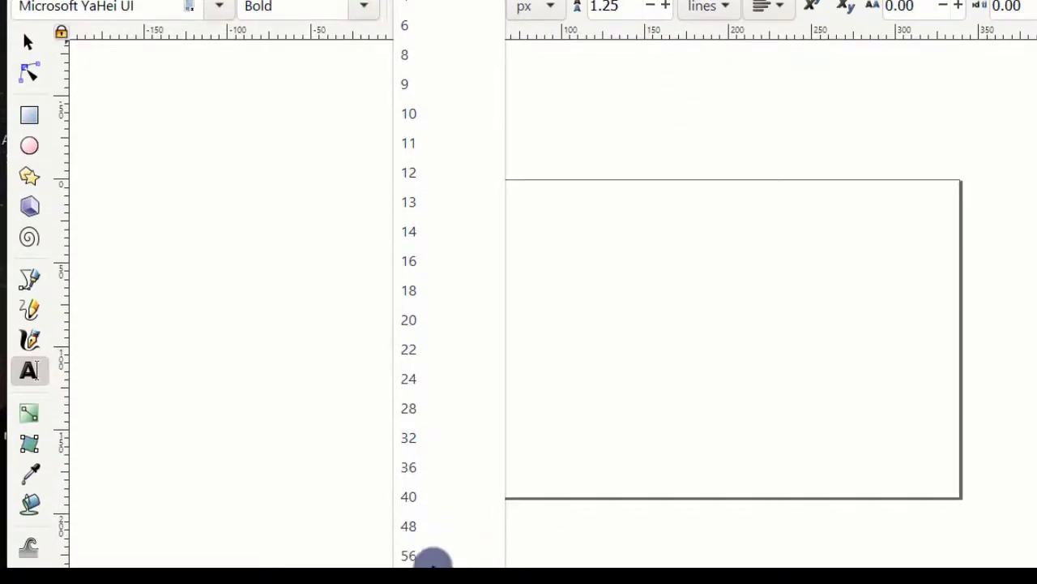
left_click(431, 557)
left_click(490, 73)
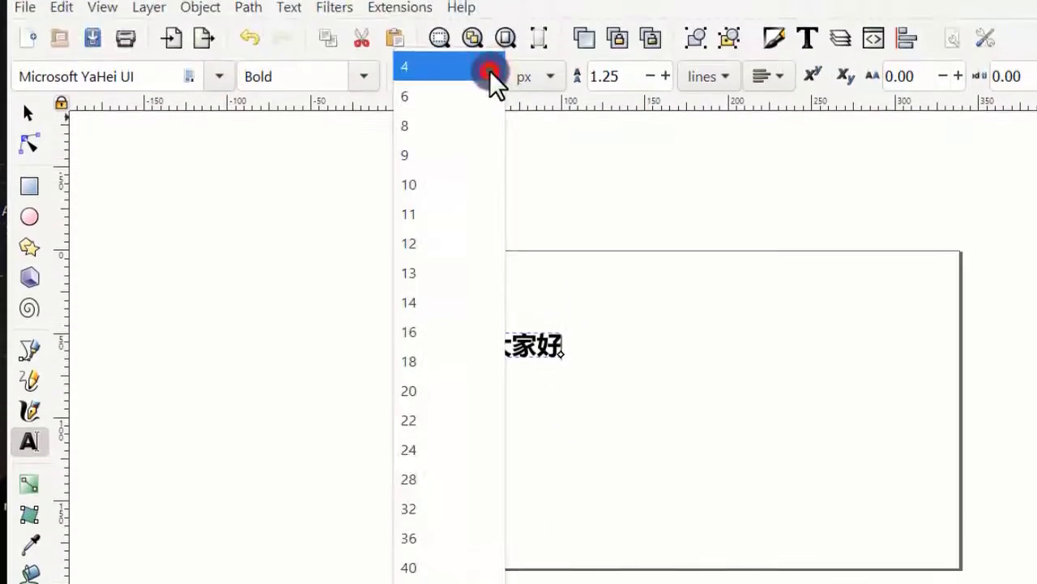
left_click(432, 583)
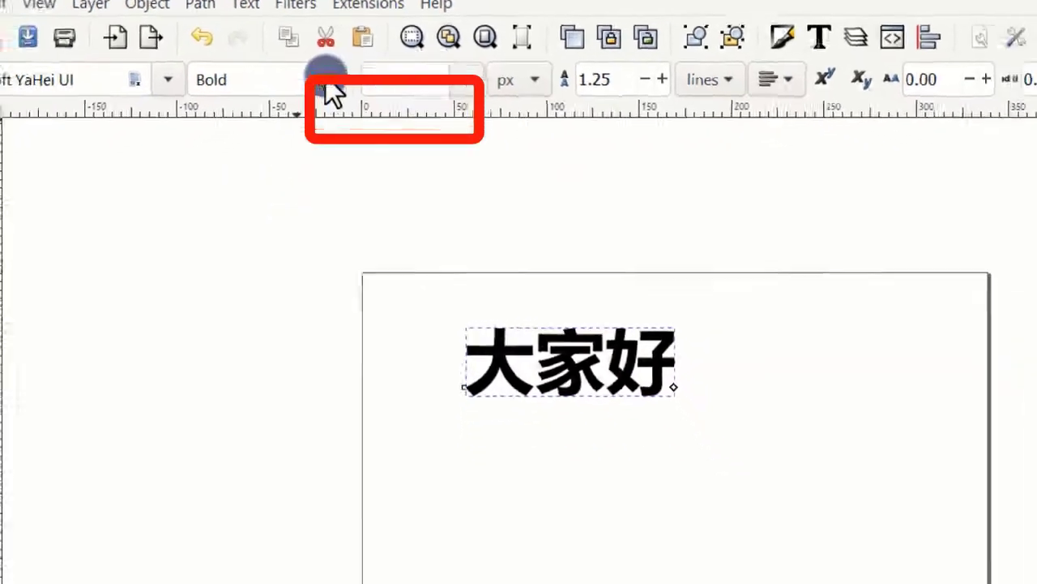
Change 大家好 from bold to regular weight and bring up the font family list.
left_click(326, 79)
left_click(235, 145)
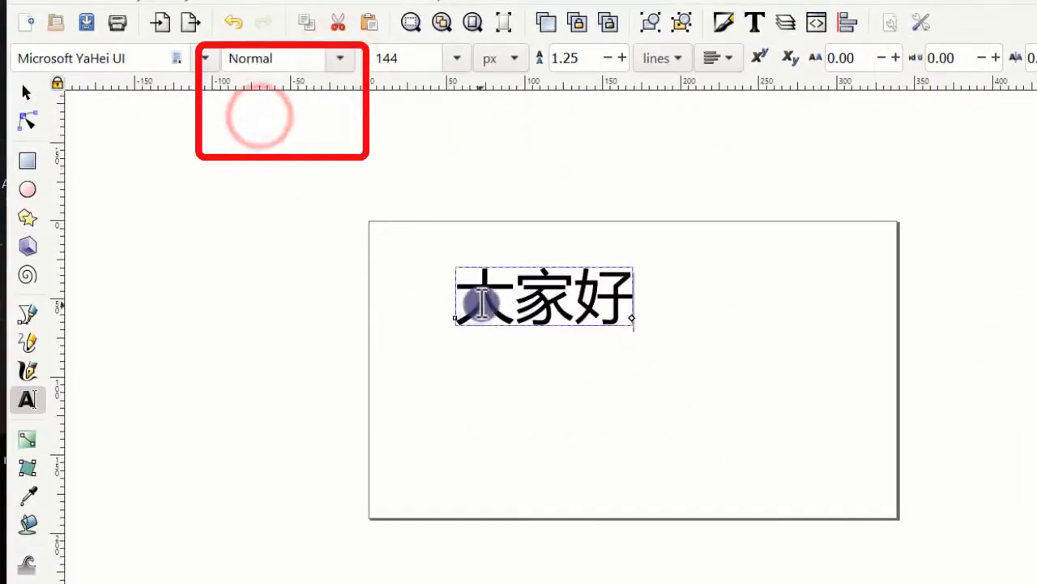
left_click(340, 58)
left_click(295, 144)
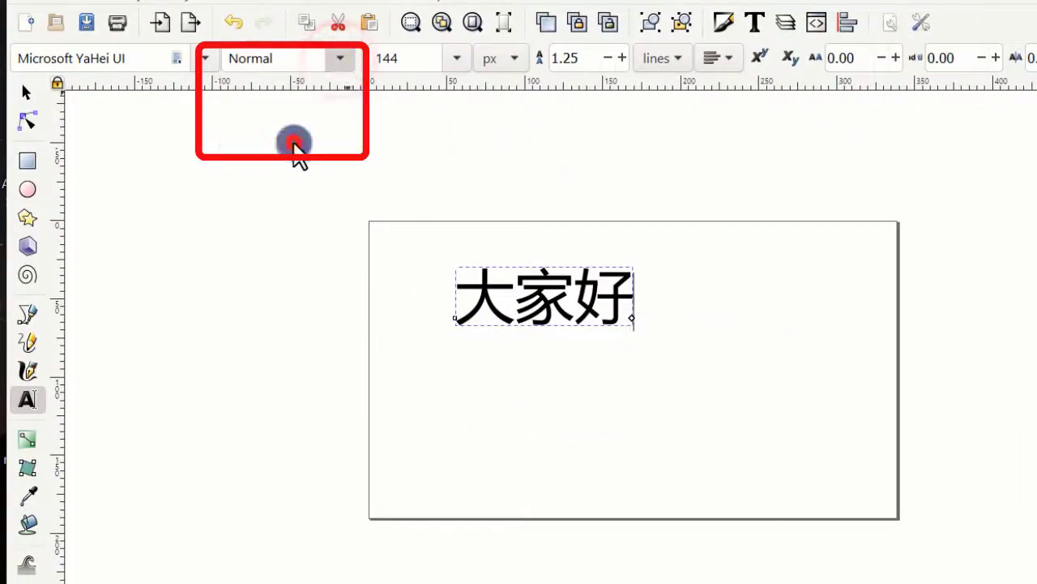
left_click(204, 57)
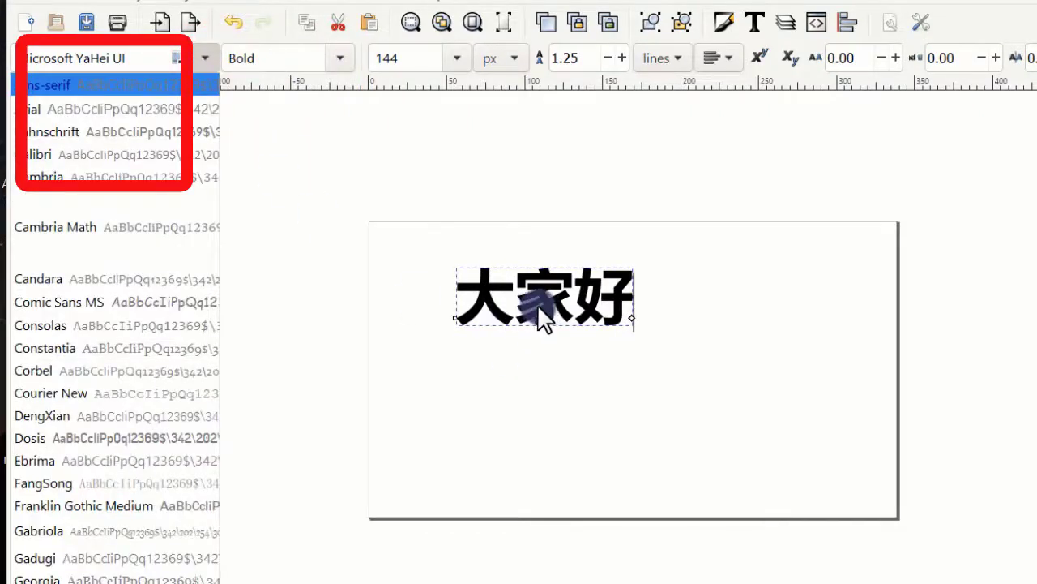
Change the font of 大家好 to Arial, then to Microsoft JhengHei UI.
left_click(119, 110)
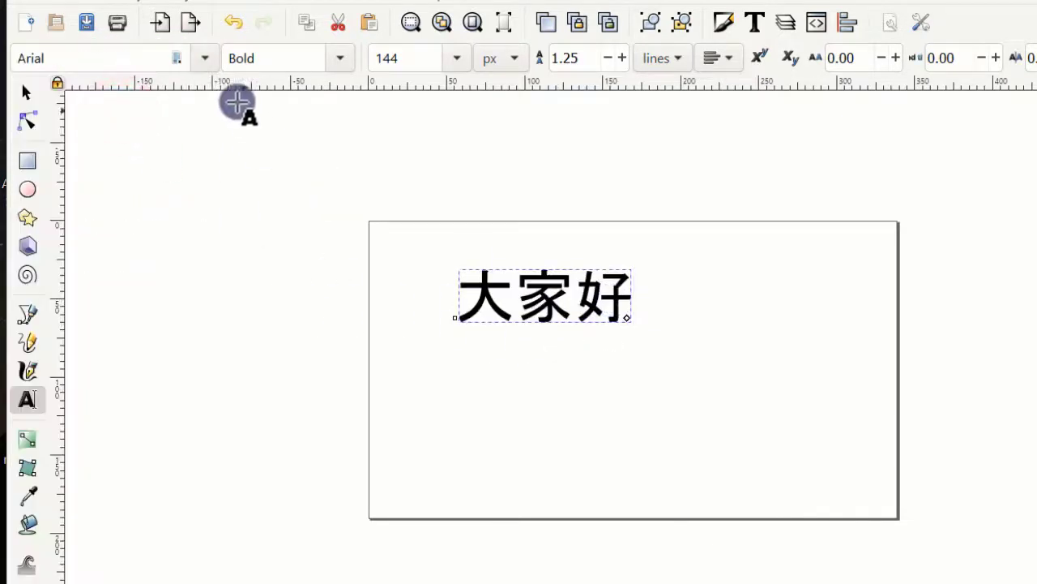
left_click(206, 57)
scroll(140, 446, "down", 2)
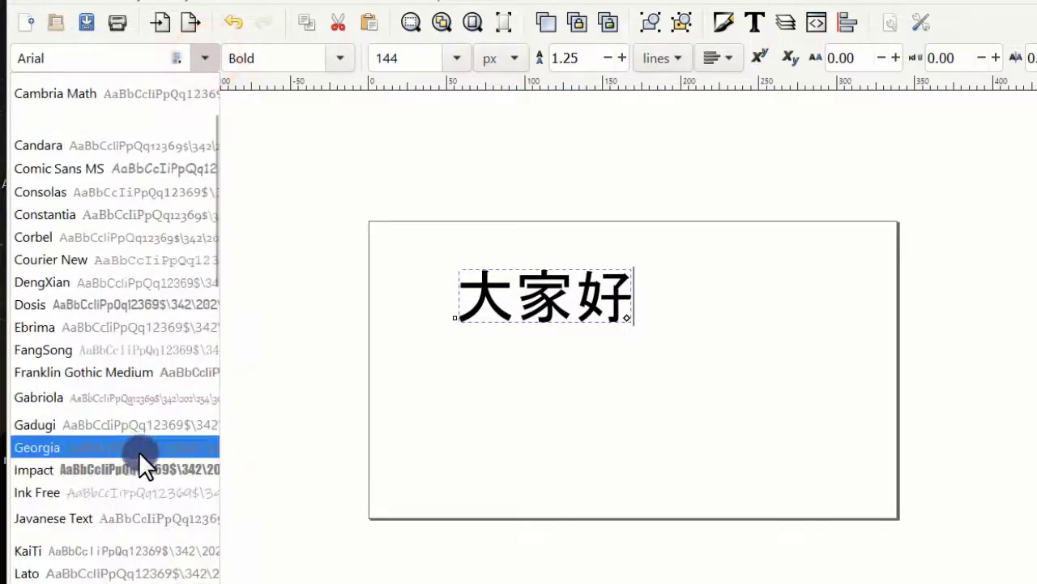
scroll(139, 452, "down", 2)
scroll(139, 453, "down", 1)
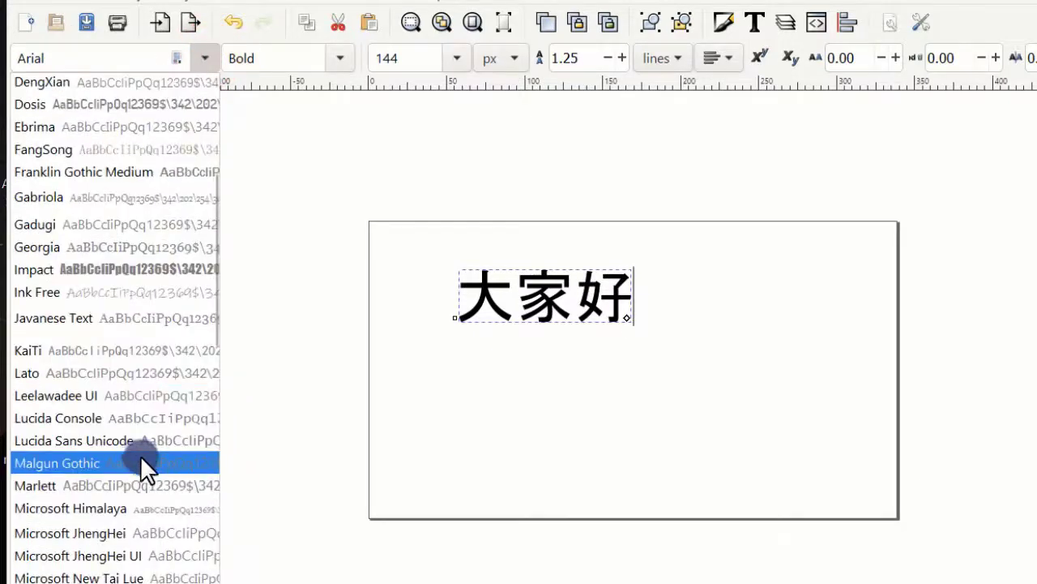
left_click(133, 554)
Select the text object and open Object > Fill and Stroke.
left_click(26, 92)
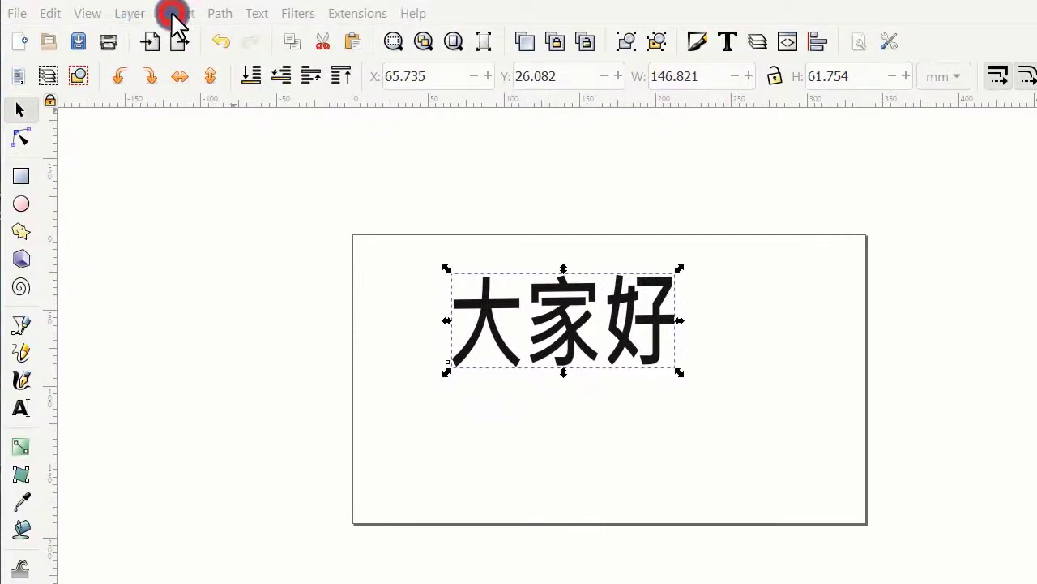
left_click(173, 13)
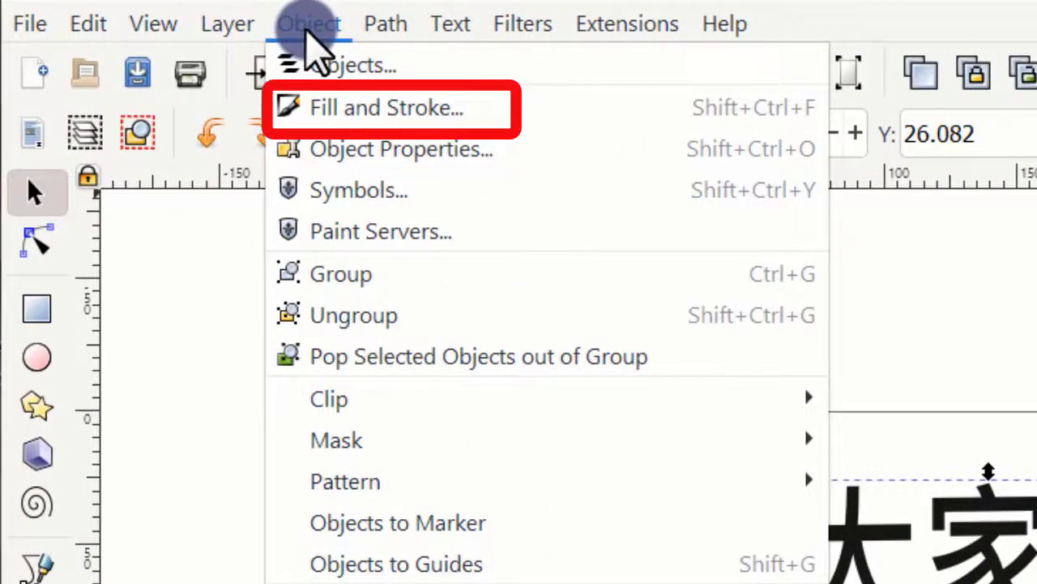
left_click(341, 109)
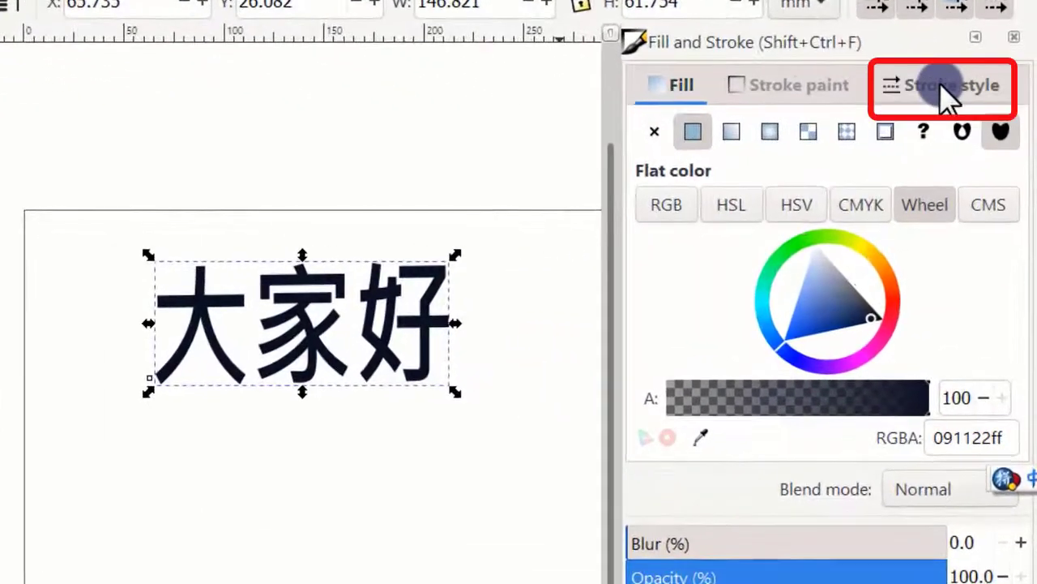
Give the 大家好 outline a stroke width of 6 px.
left_click(945, 87)
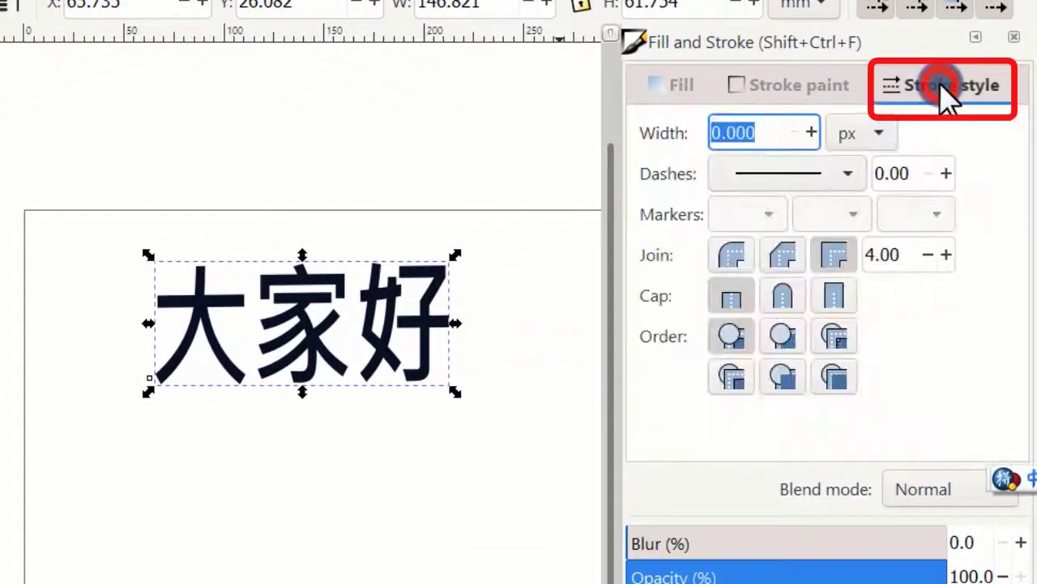
left_click(877, 133)
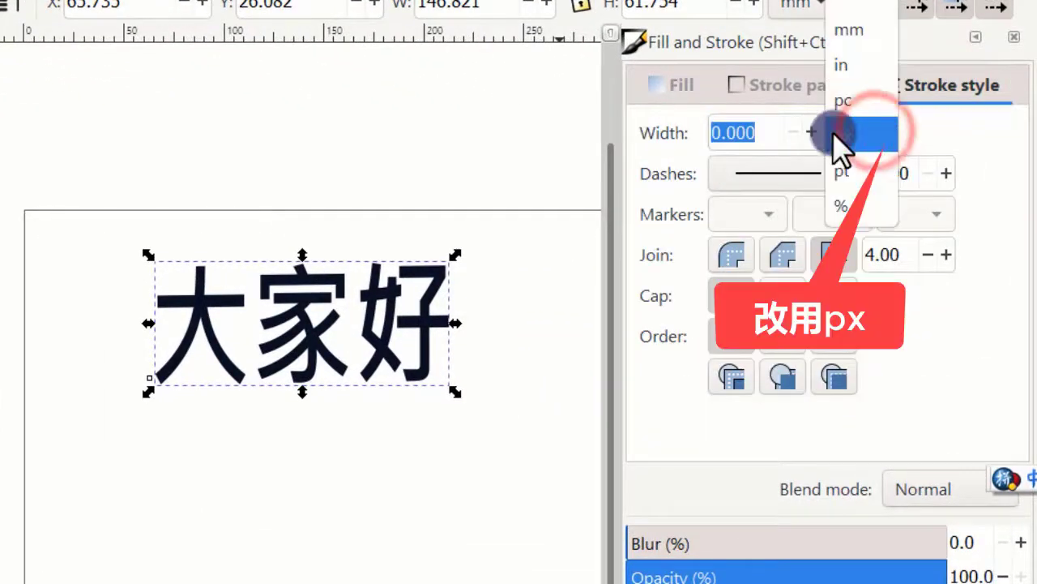
left_click(851, 134)
left_click(734, 133)
type("6")
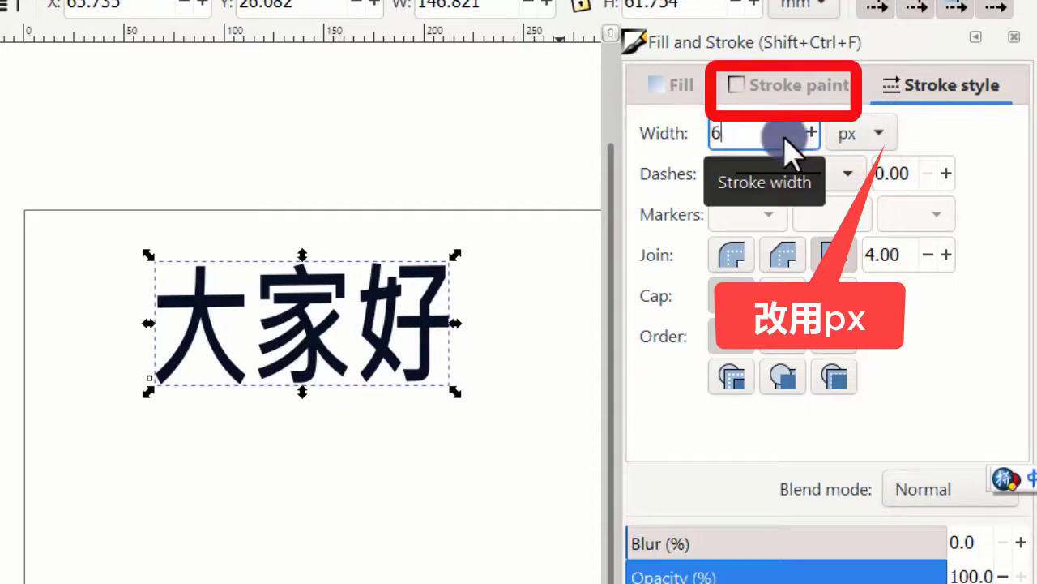
left_click(750, 88)
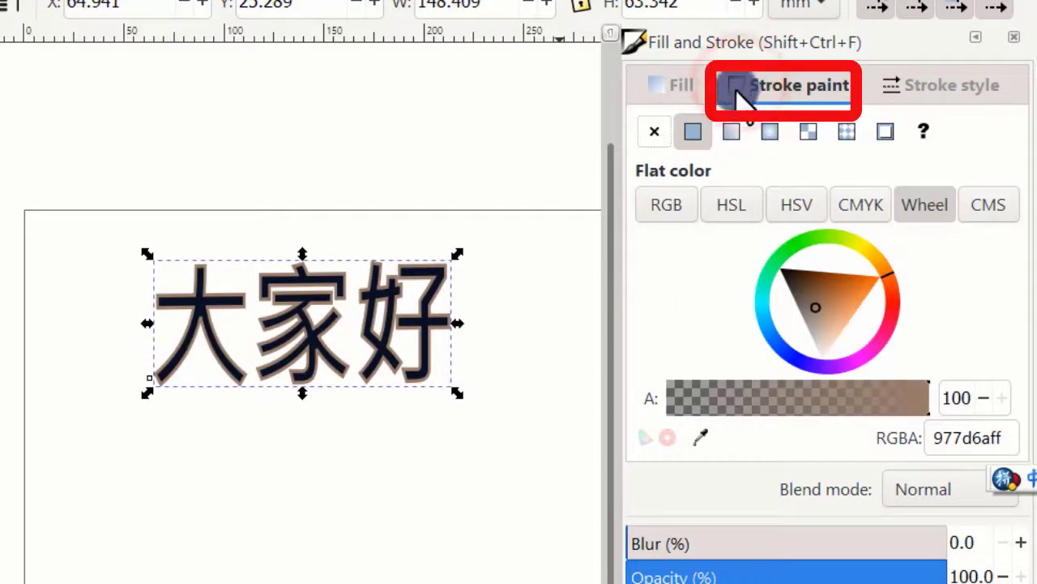
Replace the near-black text fill with a blue flat color, 5371afff.
left_click(661, 85)
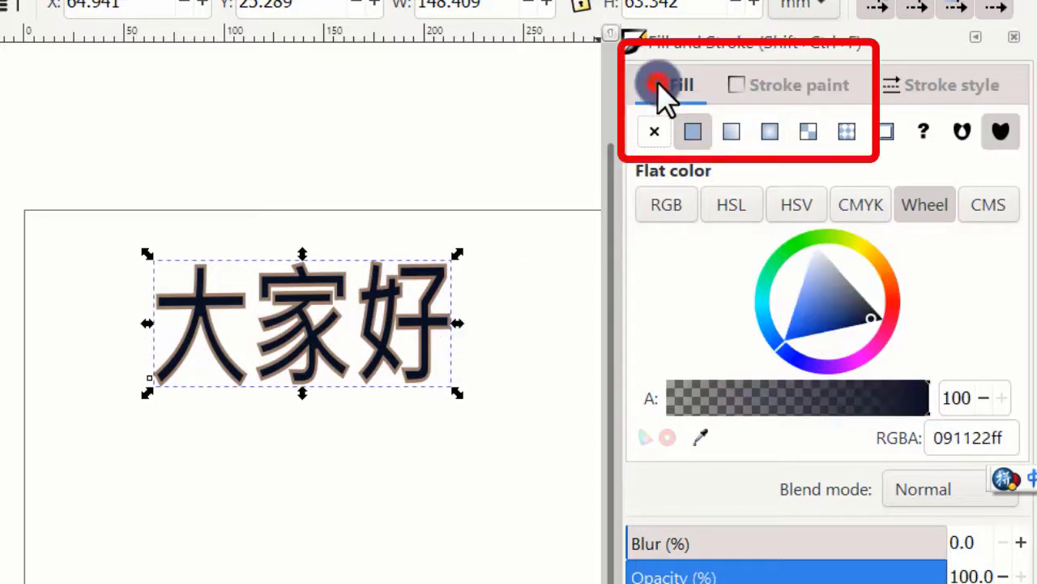
left_click(654, 134)
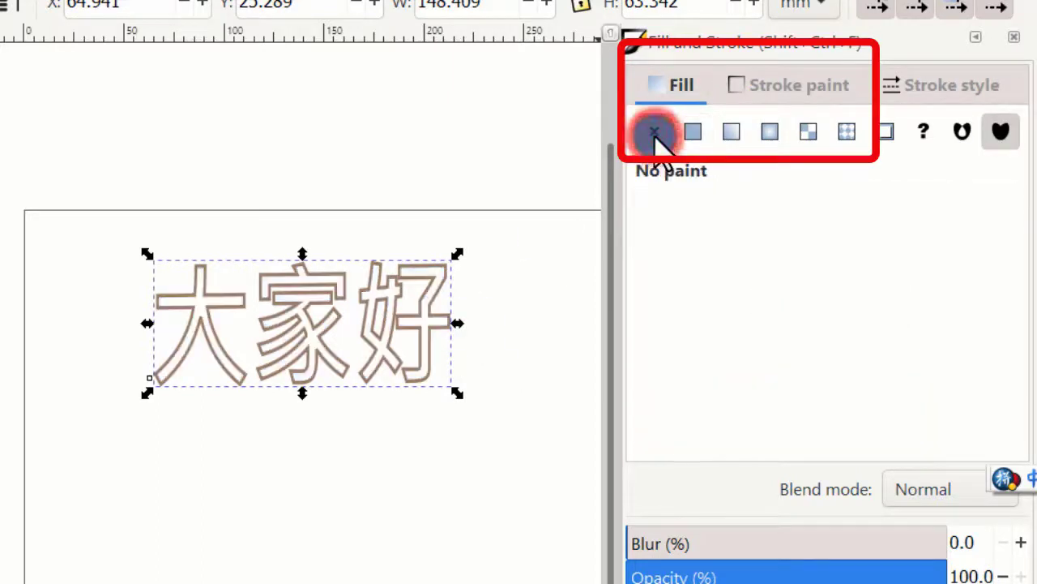
left_click(694, 132)
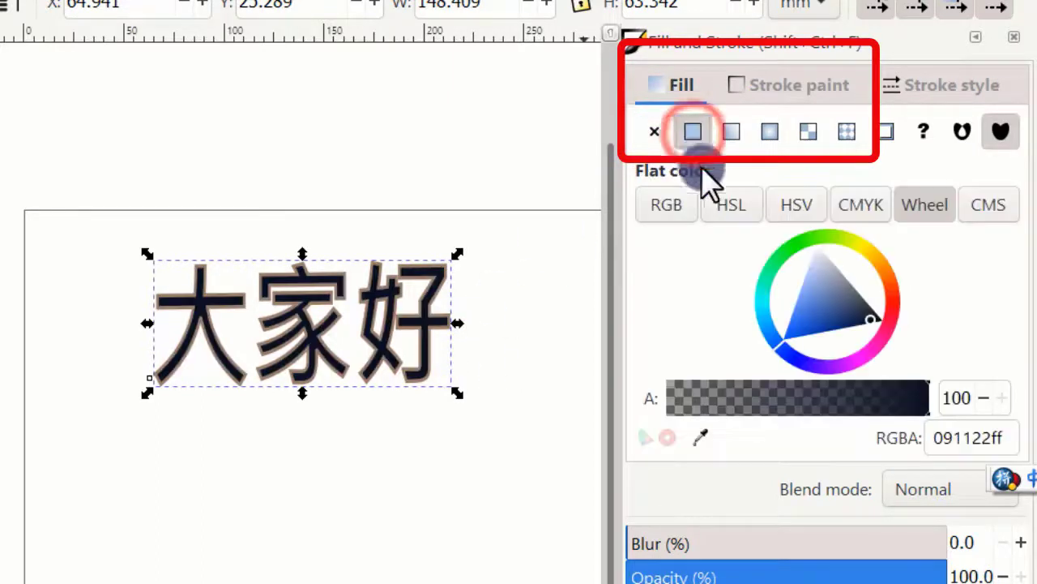
mouse_move(879, 332)
left_mouse_down()
mouse_move(814, 329)
mouse_move(836, 297)
mouse_move(873, 327)
mouse_move(835, 320)
left_mouse_up()
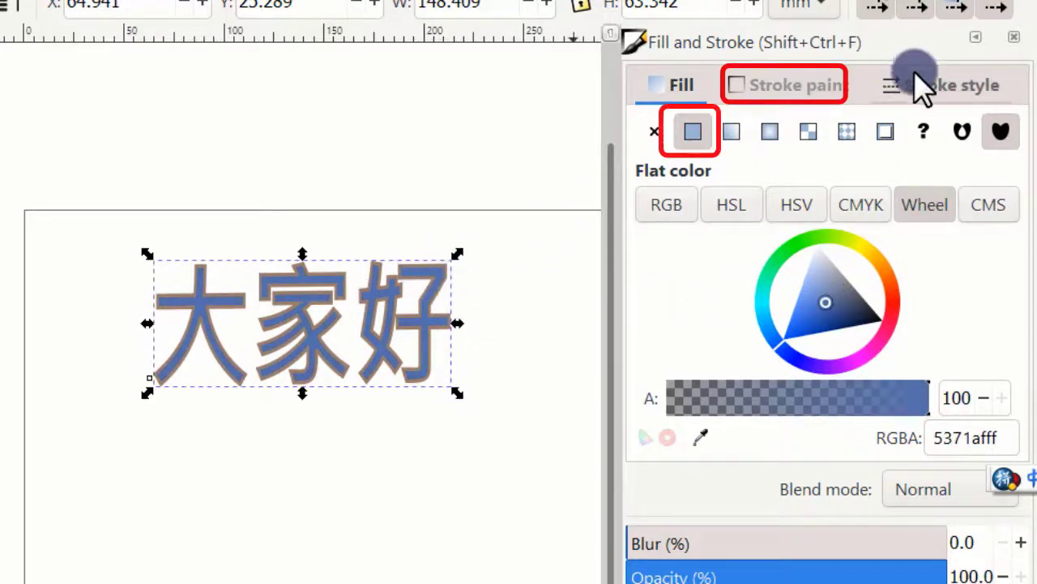
Make the outline flat pink c97494ff and deepen the fill to blue 3b5da4ff.
left_click(742, 85)
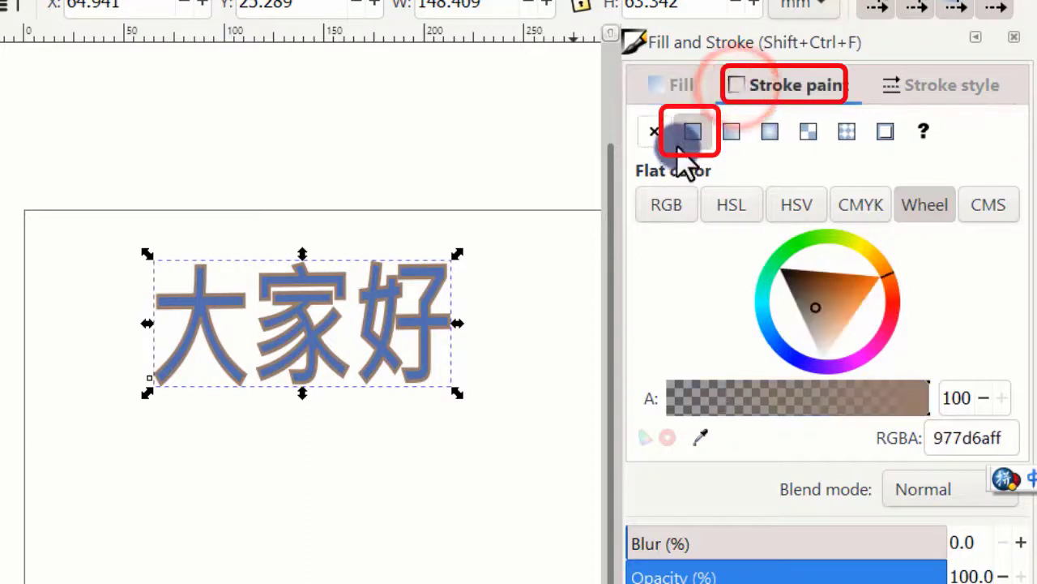
left_click(691, 132)
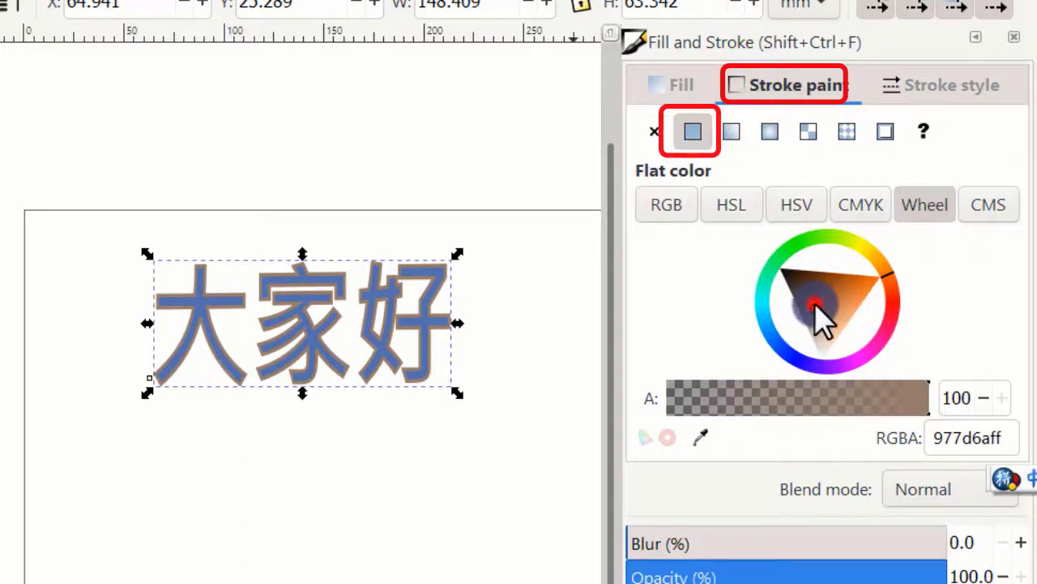
mouse_move(815, 306)
left_mouse_down()
mouse_move(857, 285)
mouse_move(849, 295)
mouse_move(788, 278)
mouse_move(862, 320)
mouse_move(810, 290)
mouse_move(842, 286)
mouse_move(835, 316)
left_mouse_up()
mouse_move(886, 284)
left_mouse_down()
mouse_move(851, 238)
mouse_move(764, 248)
mouse_move(757, 329)
mouse_move(802, 357)
mouse_move(863, 309)
mouse_move(853, 269)
mouse_move(818, 248)
mouse_move(780, 265)
mouse_move(864, 251)
mouse_move(896, 294)
mouse_move(882, 324)
left_mouse_up()
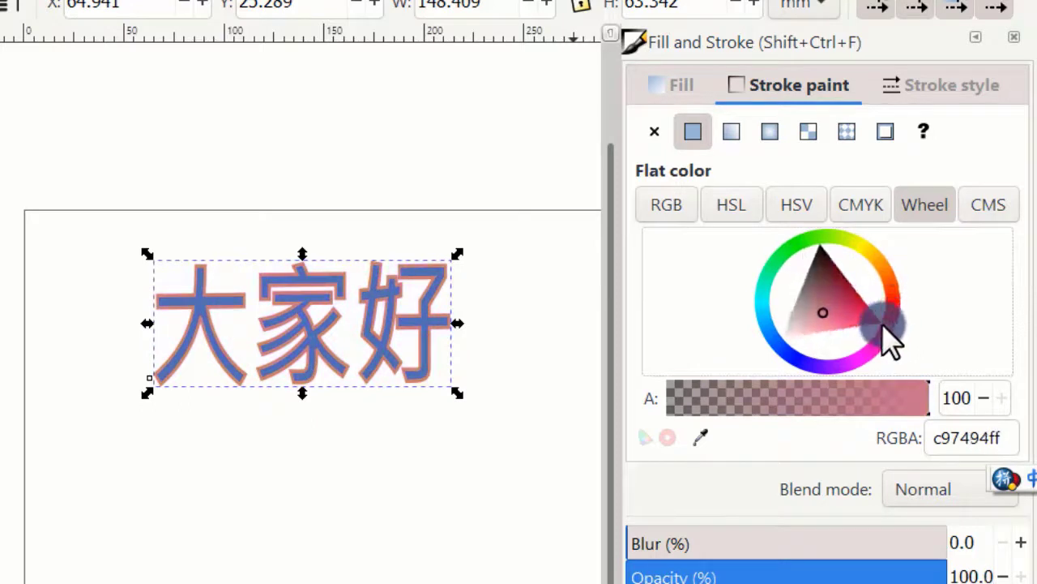
left_click(732, 81)
left_click(655, 85)
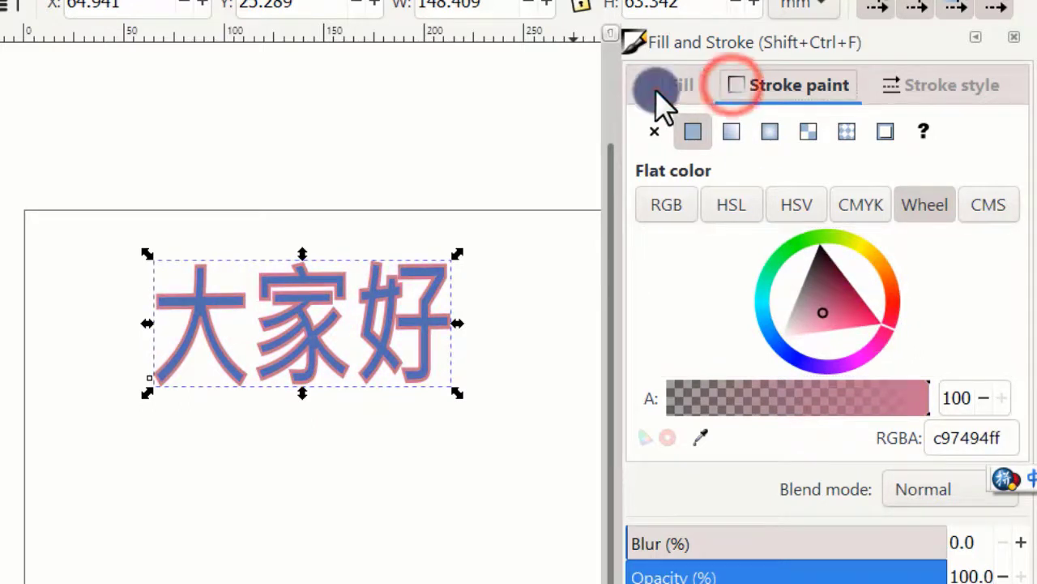
mouse_move(818, 302)
left_mouse_down()
mouse_move(859, 319)
mouse_move(839, 282)
mouse_move(817, 312)
mouse_move(826, 310)
left_mouse_up()
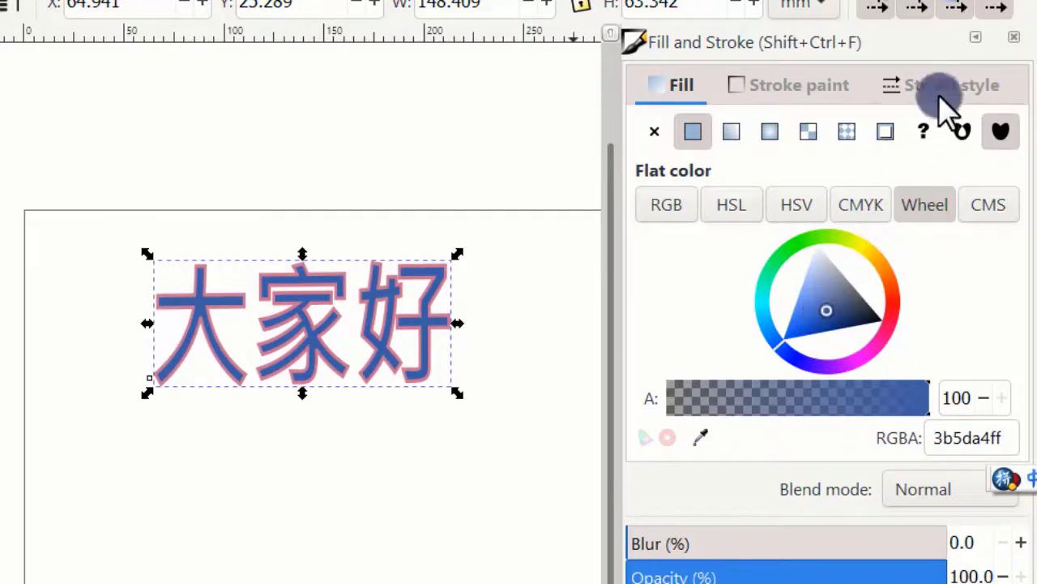
Collapse the Fill and Stroke dock, then rescale and centre 大家好 on the page.
left_click(976, 40)
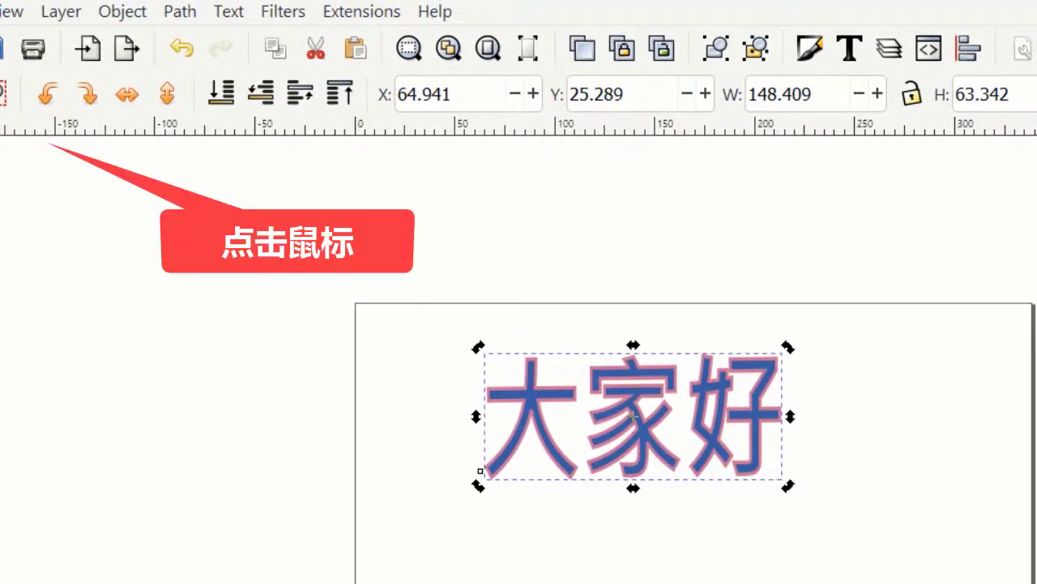
left_click(740, 478)
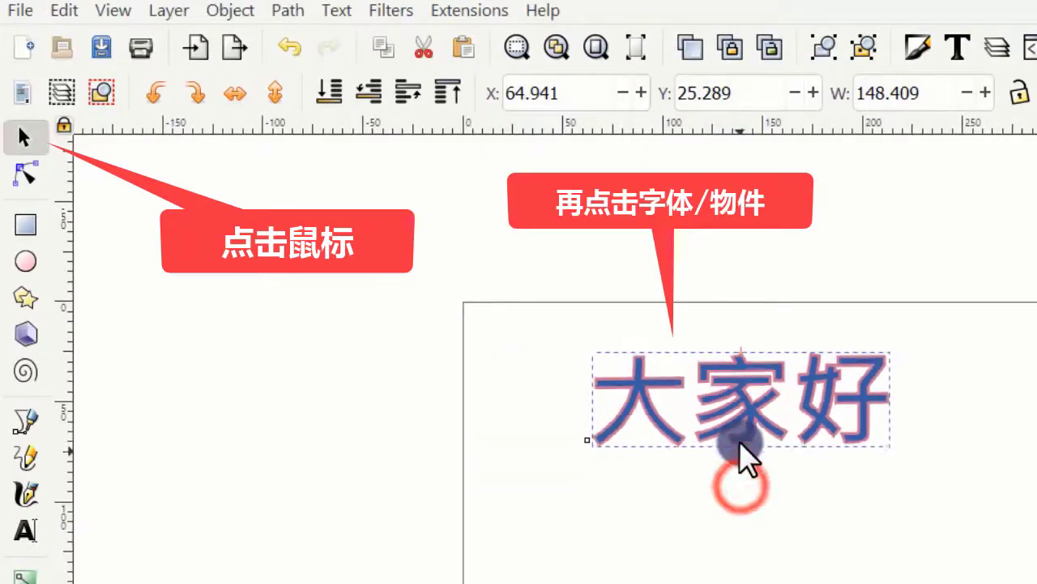
left_click_drag(722, 519, 736, 411)
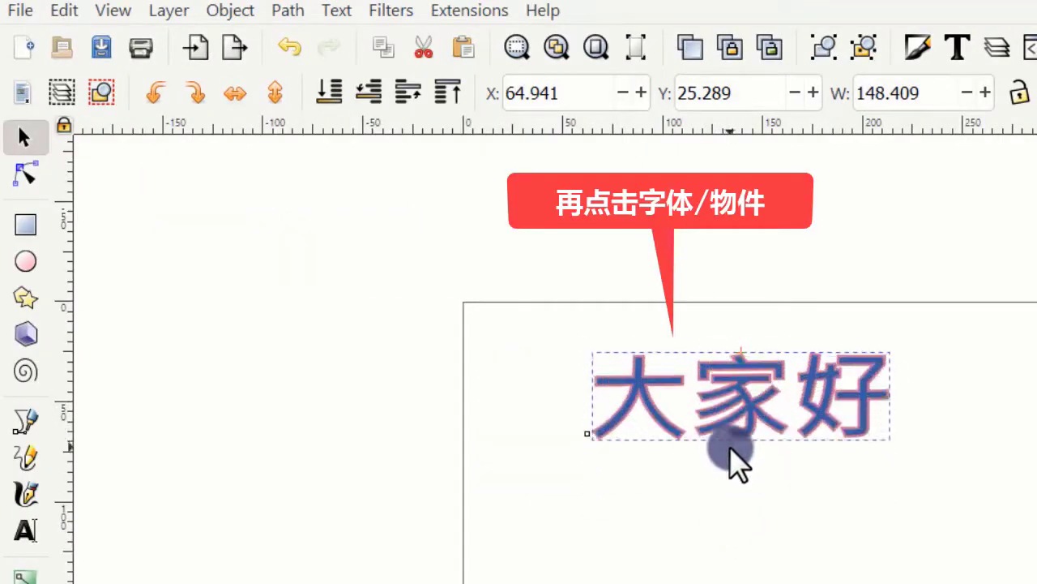
left_click_drag(898, 378, 1036, 379)
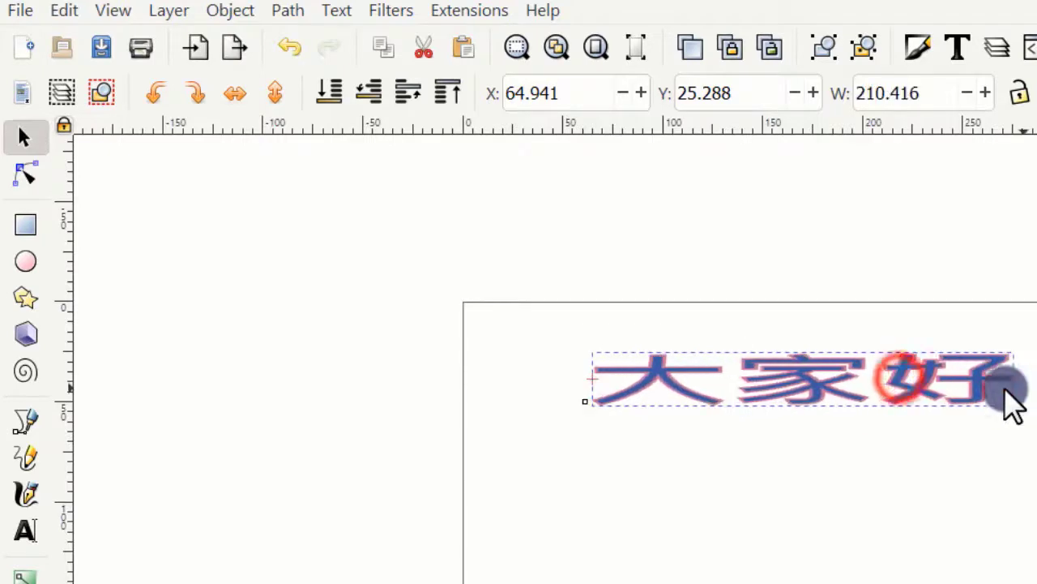
left_click_drag(891, 376, 921, 374)
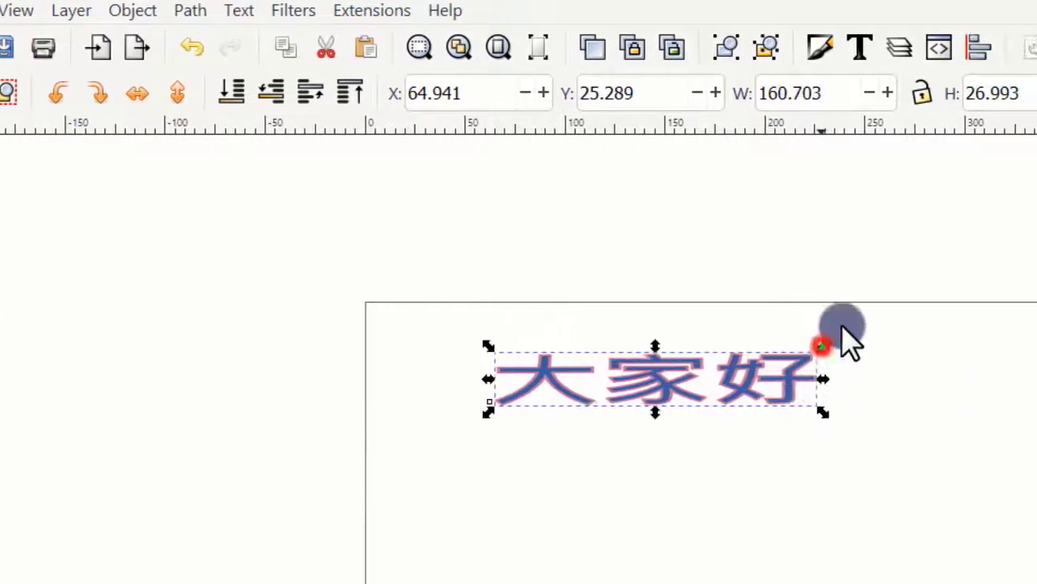
left_click_drag(841, 326, 860, 323)
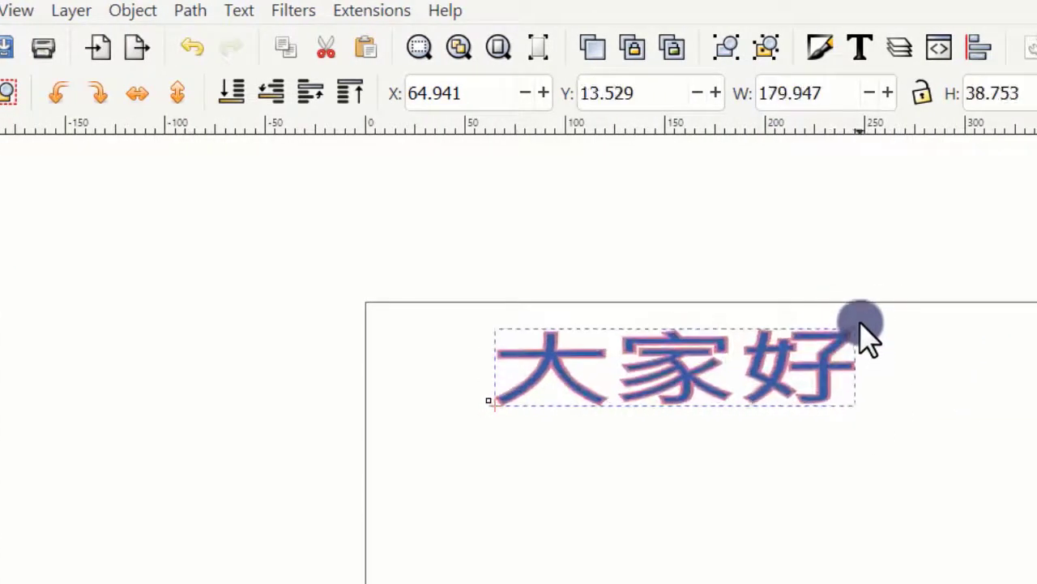
mouse_move(724, 354)
left_mouse_down()
mouse_move(713, 365)
mouse_move(747, 448)
left_mouse_up()
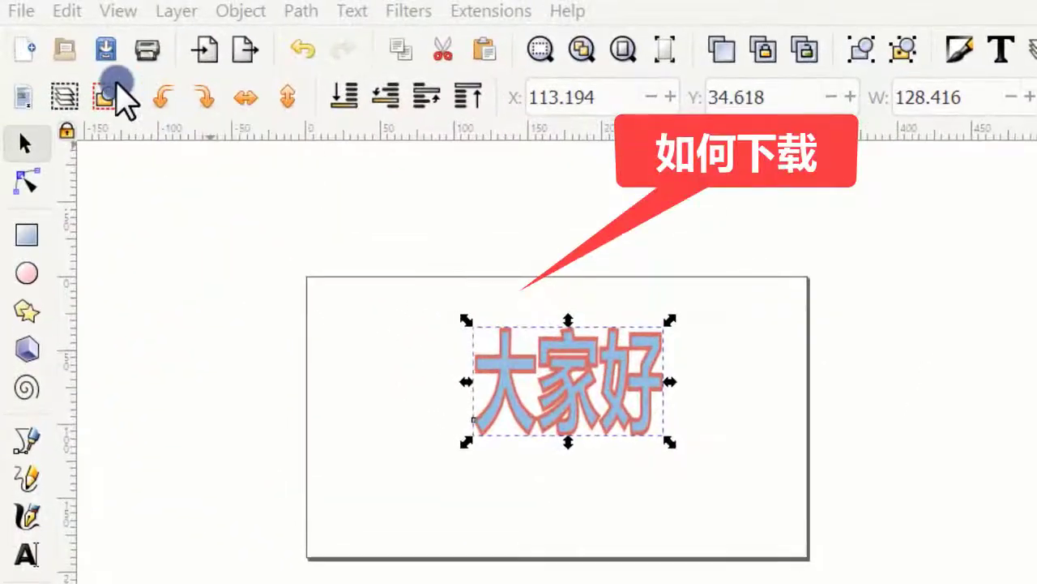
Export the selected text as text12.png, 485 × 277 px at 96 dpi.
left_click(23, 11)
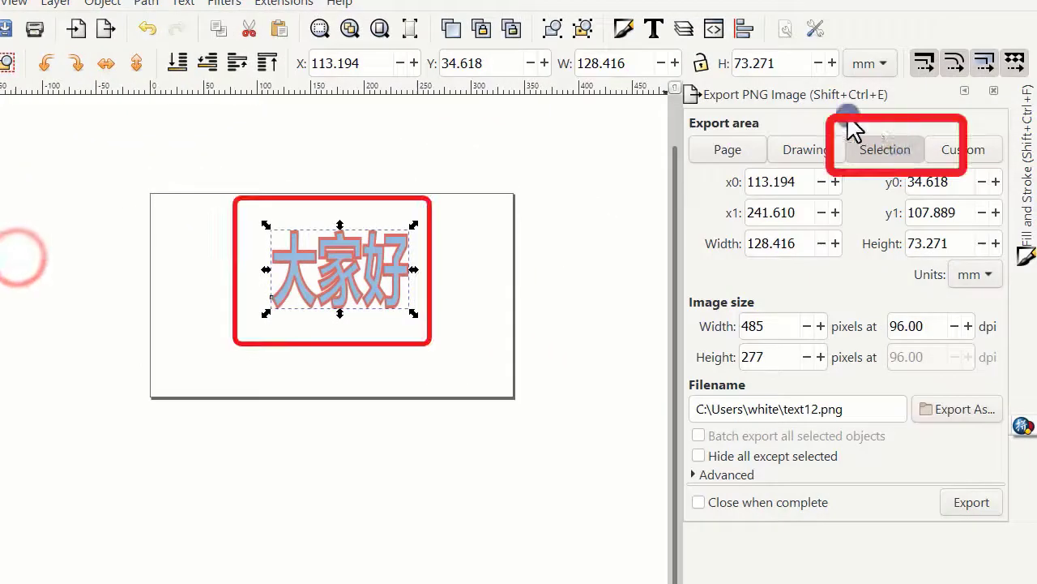
left_click(453, 240)
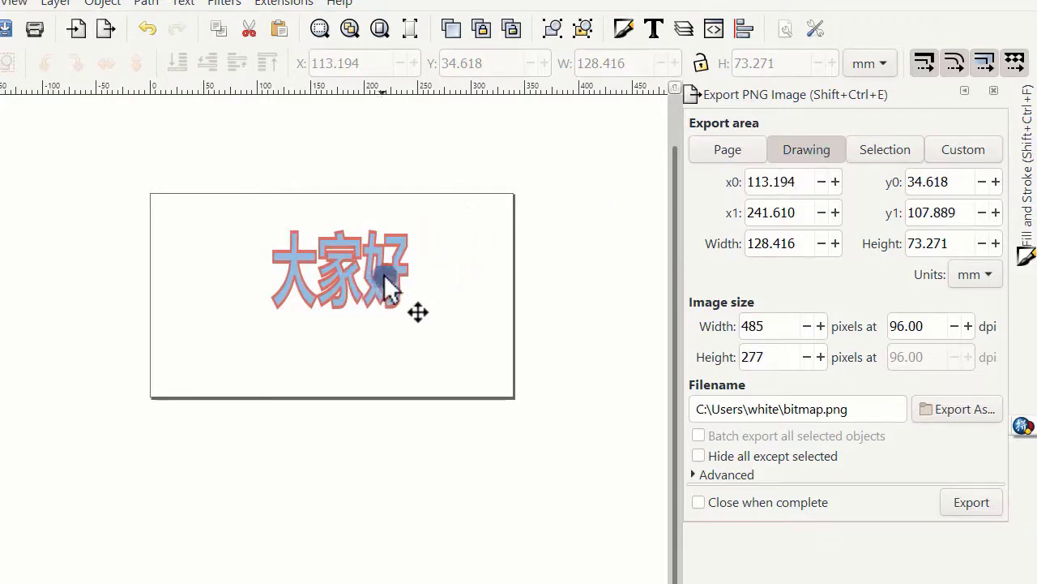
left_click(343, 274)
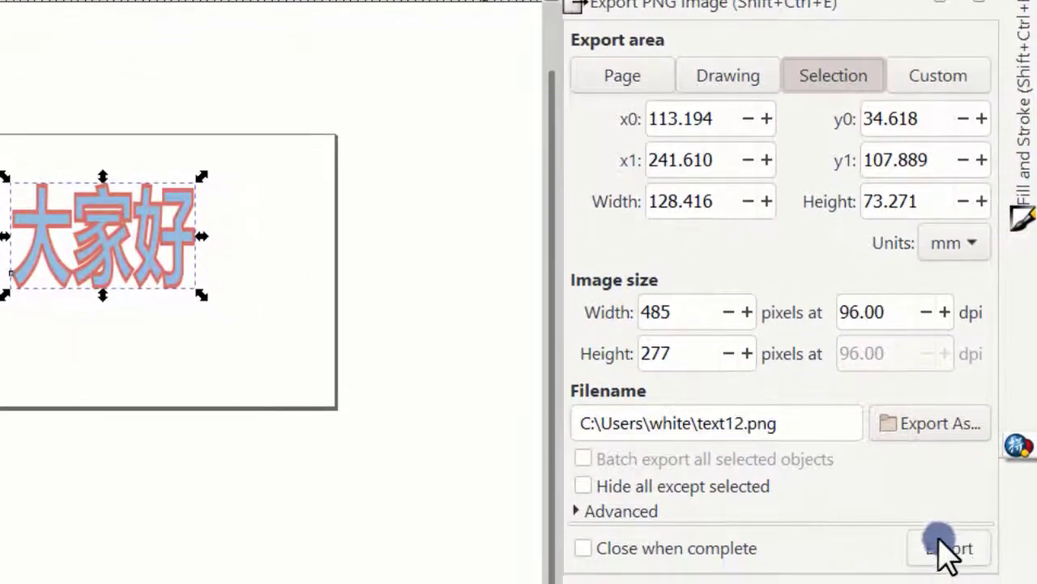
left_click(949, 570)
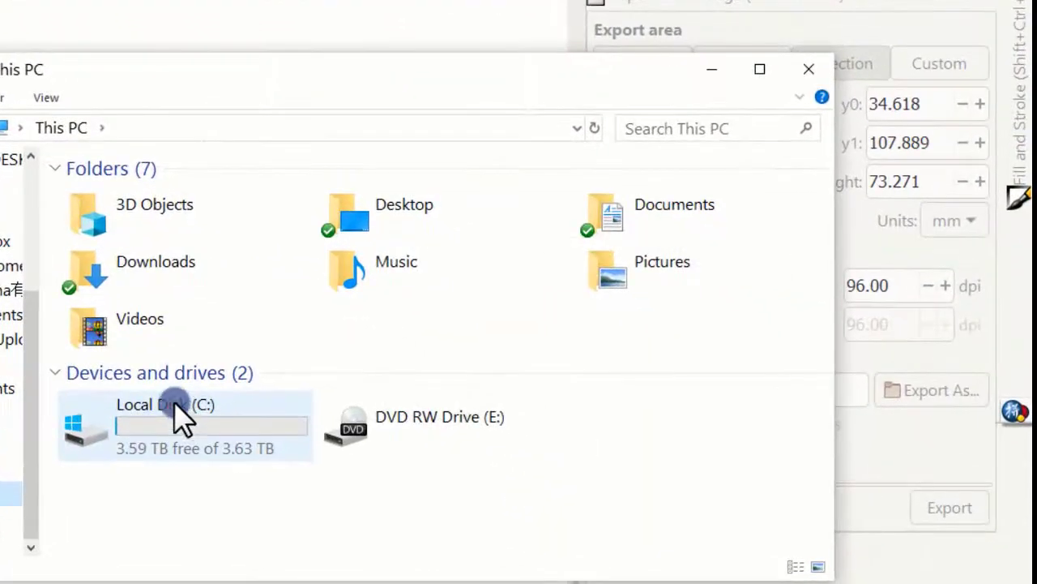
Browse to C:\Users\ home folder and open the exported text12 PNG.
left_click(259, 436)
double_click(178, 417)
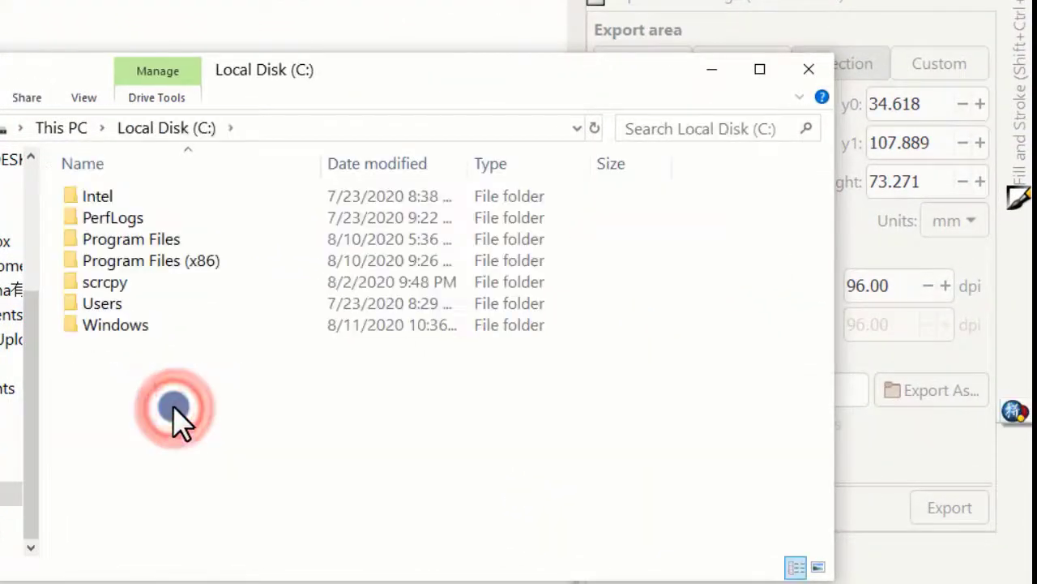
double_click(108, 300)
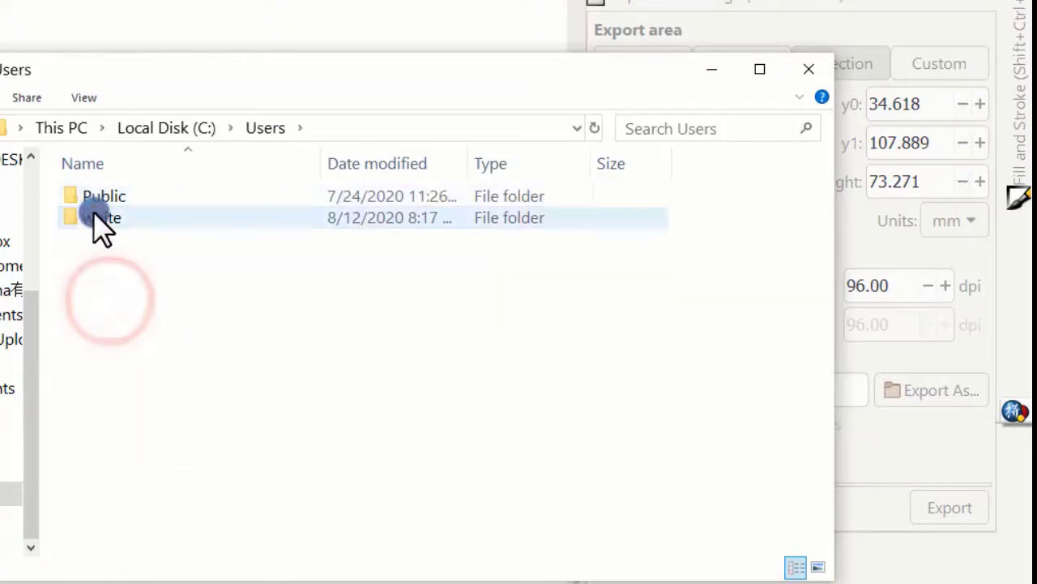
double_click(96, 217)
scroll(231, 372, "down", 4)
scroll(227, 389, "down", 1)
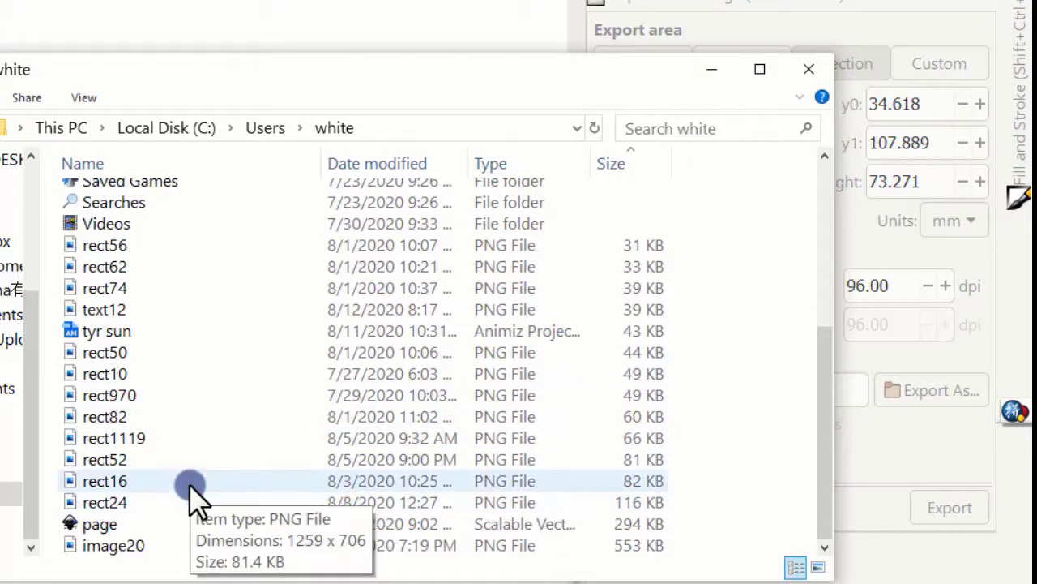
double_click(104, 311)
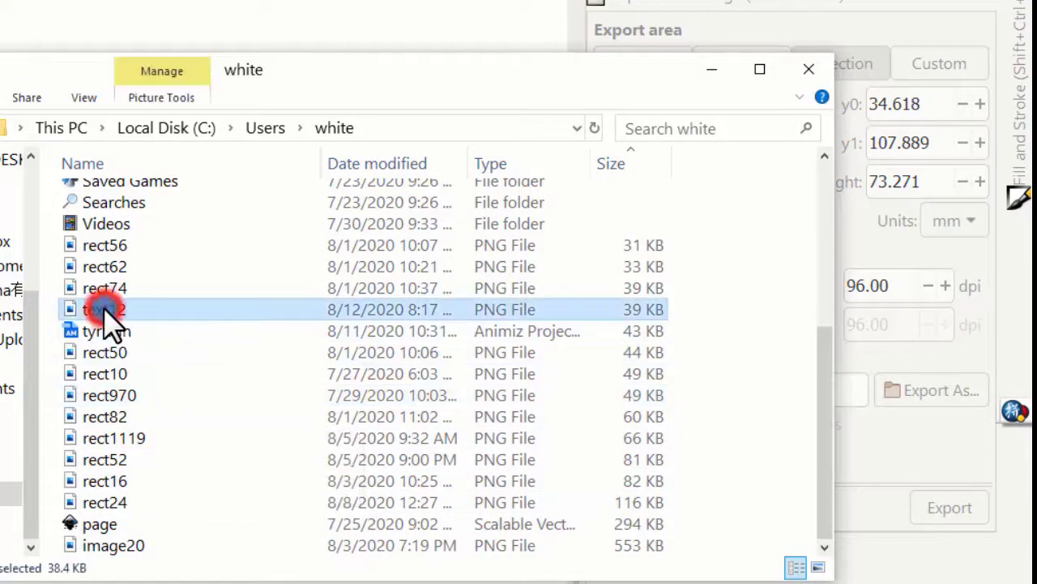